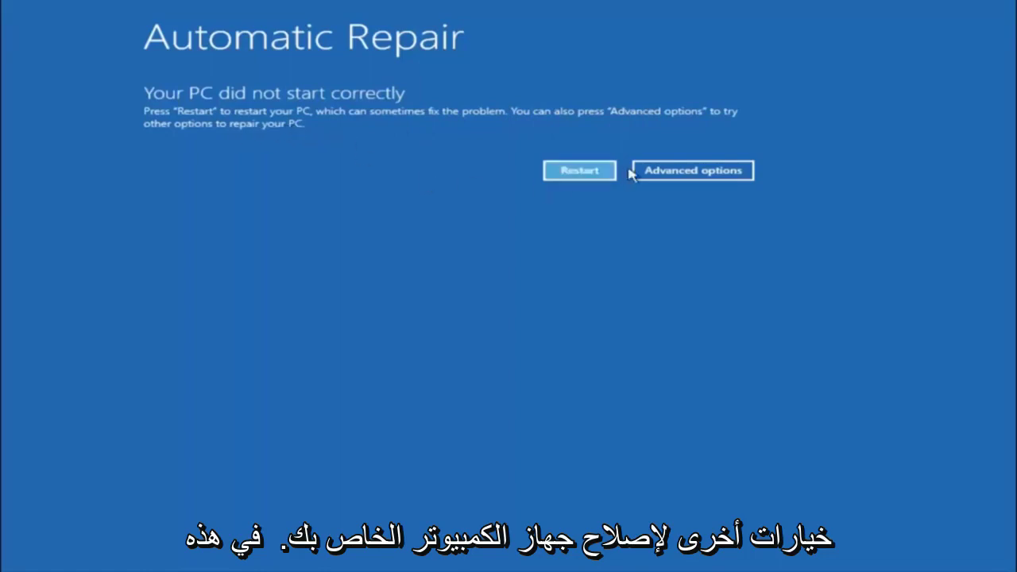
# Open System Restore from the advanced troubleshooting options of the Automatic Repair screen.
pyautogui.click(688, 170)
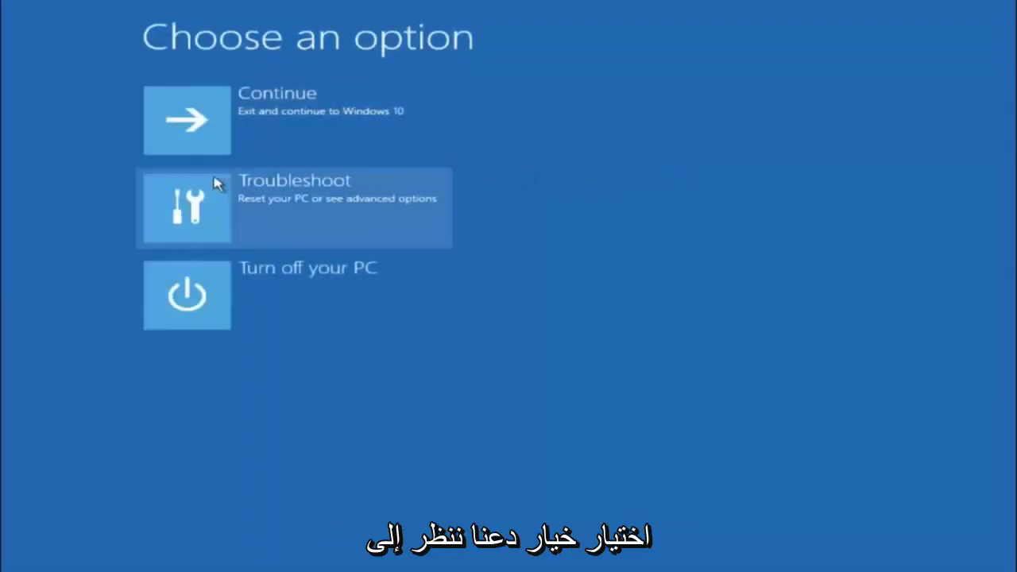
pyautogui.click(225, 209)
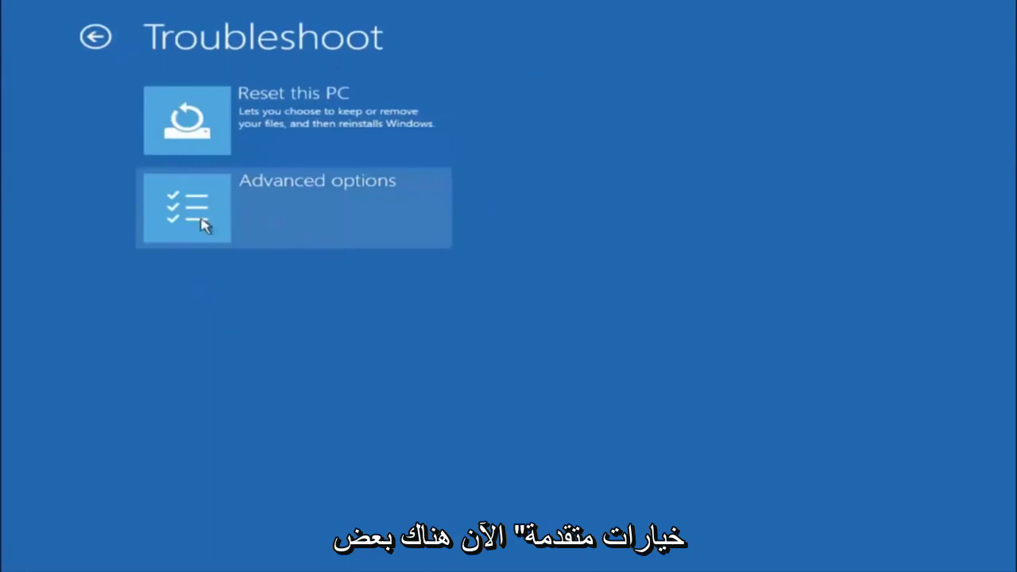
pyautogui.click(229, 215)
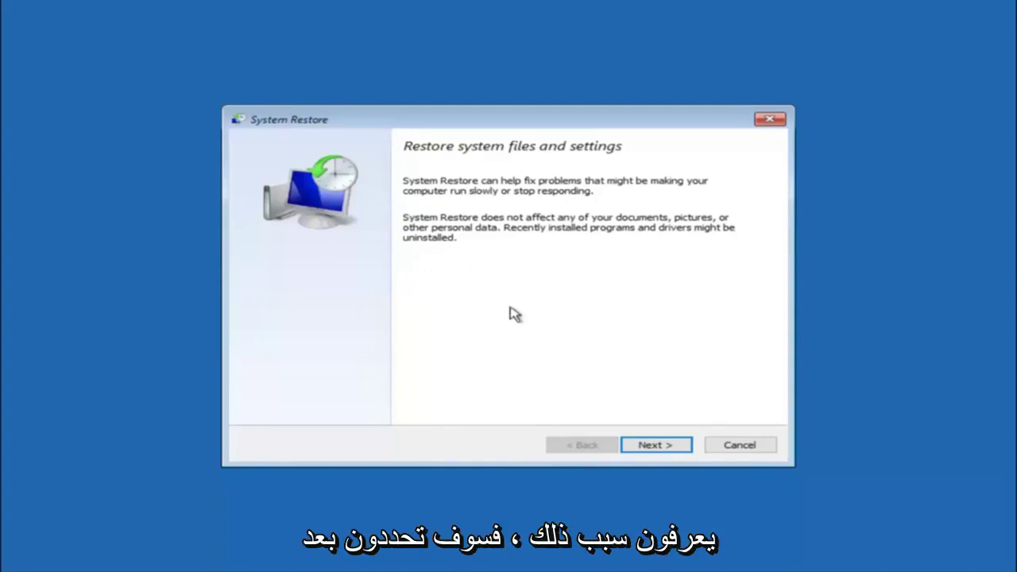
# Restore the computer to the "before update" restore point of 10/5/2016 and agree to start the uninterruptible restore.
pyautogui.click(656, 446)
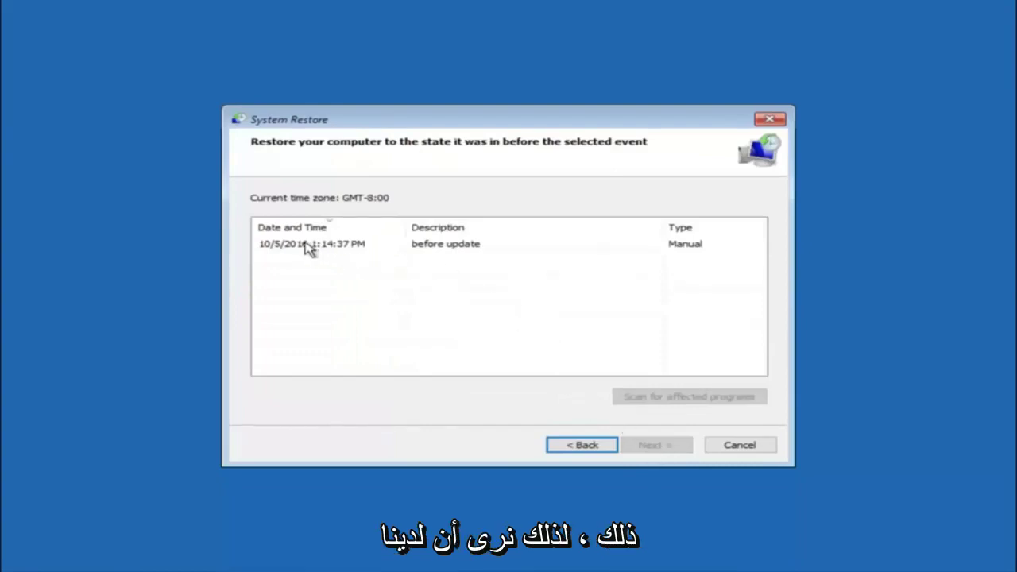
pyautogui.click(292, 249)
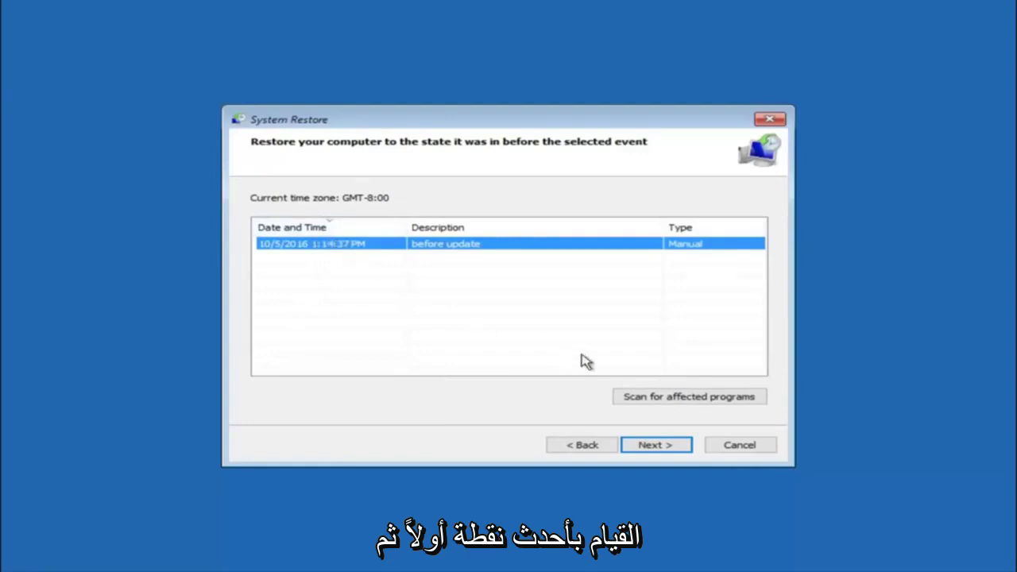
pyautogui.click(648, 448)
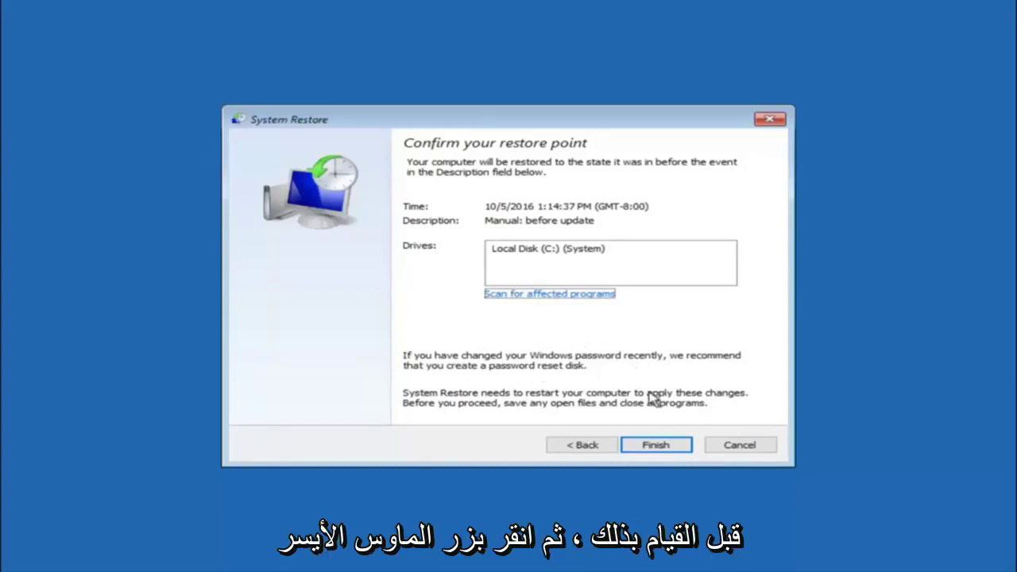
pyautogui.click(660, 450)
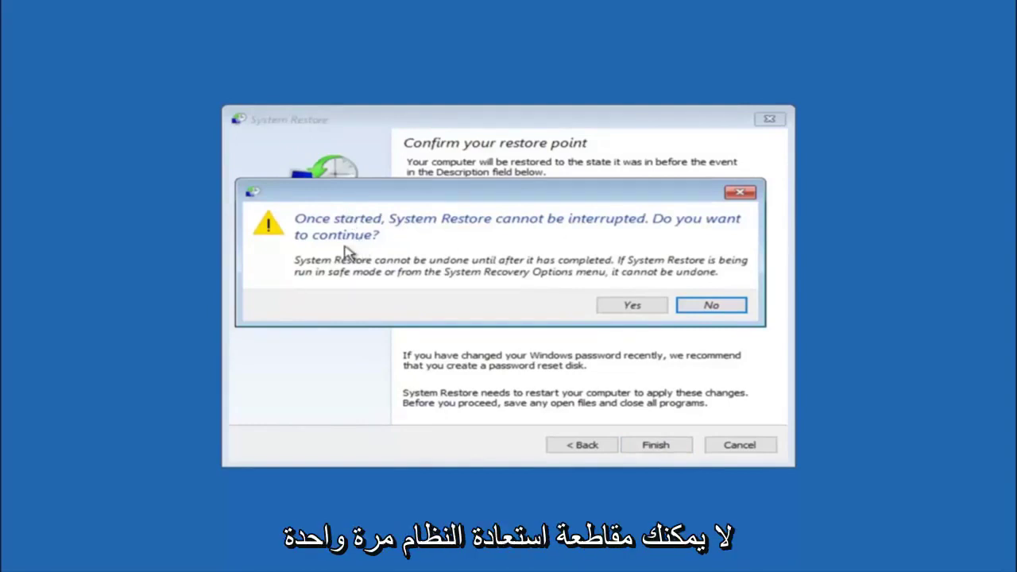
pyautogui.click(628, 309)
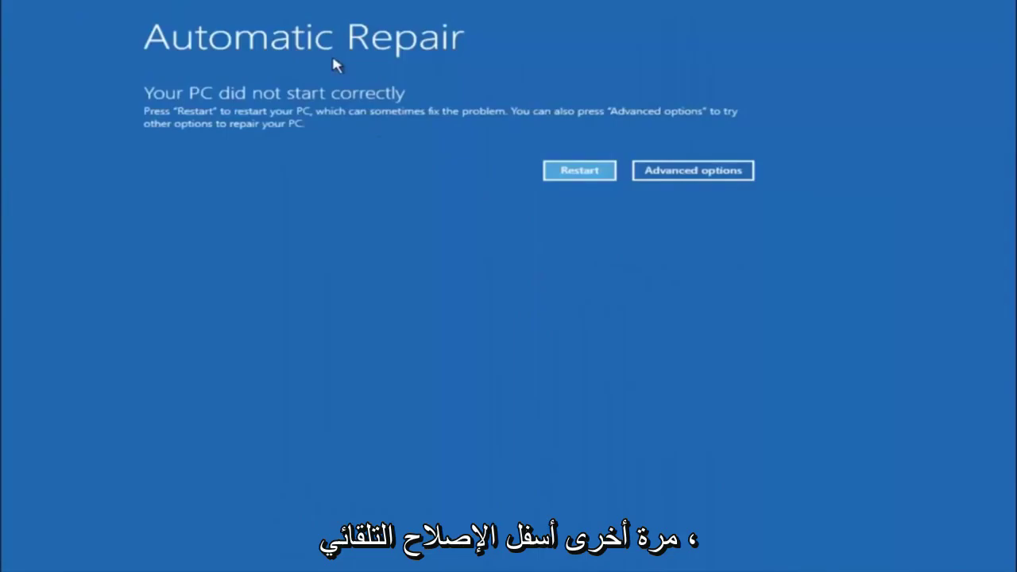
# Run Startup Repair from the advanced troubleshooting options.
pyautogui.click(679, 172)
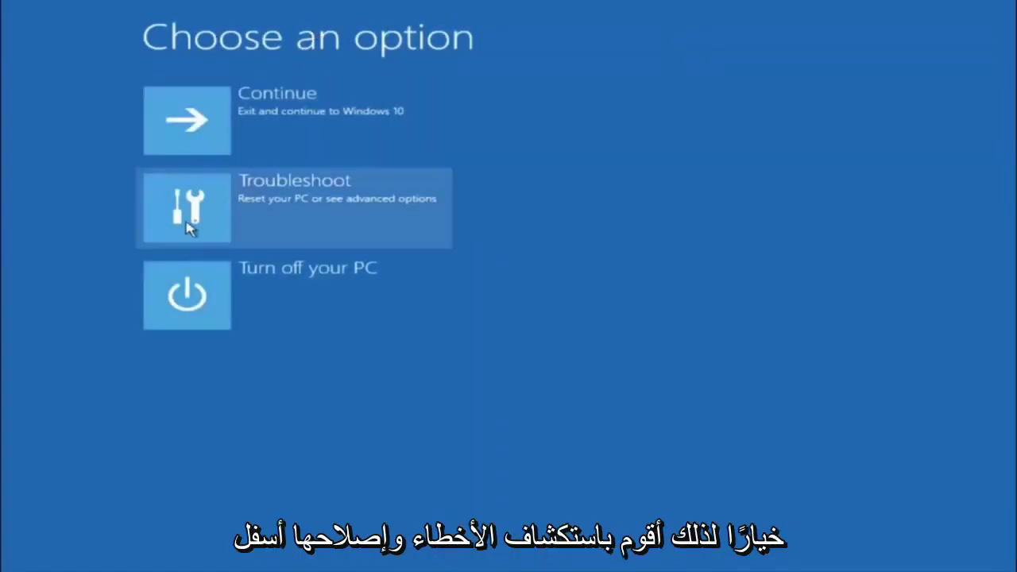
pyautogui.click(242, 211)
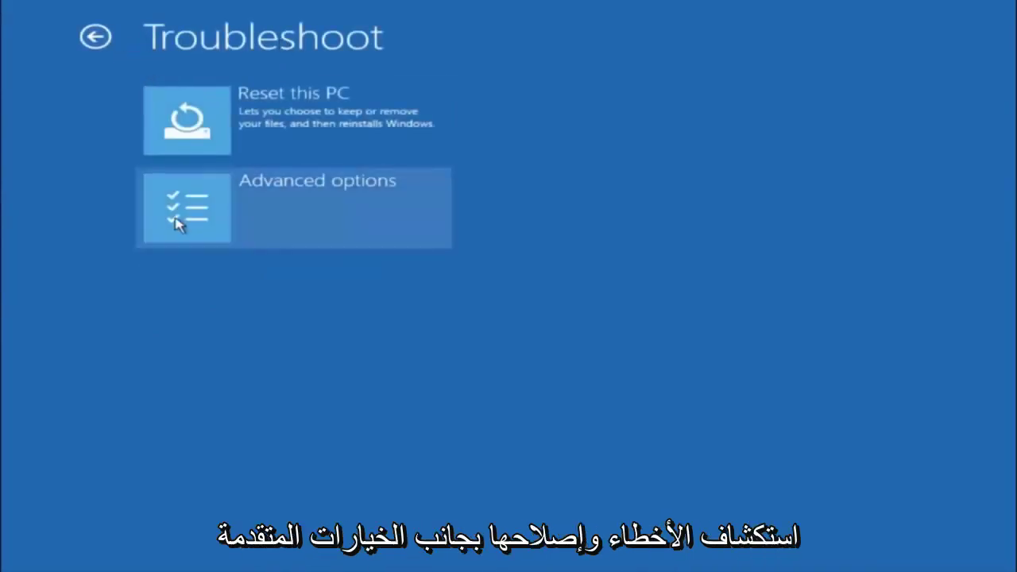
pyautogui.click(238, 206)
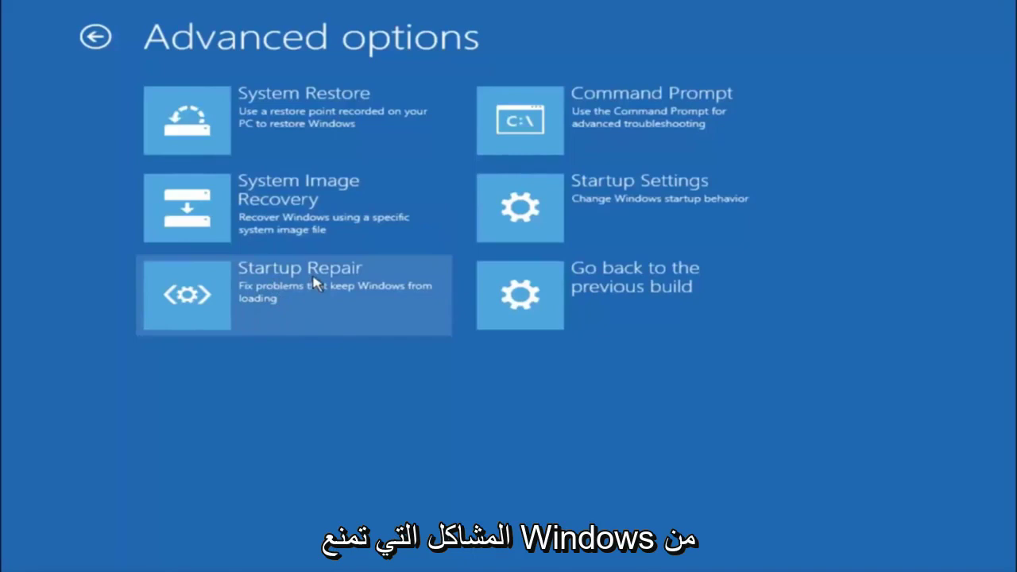
pyautogui.click(195, 295)
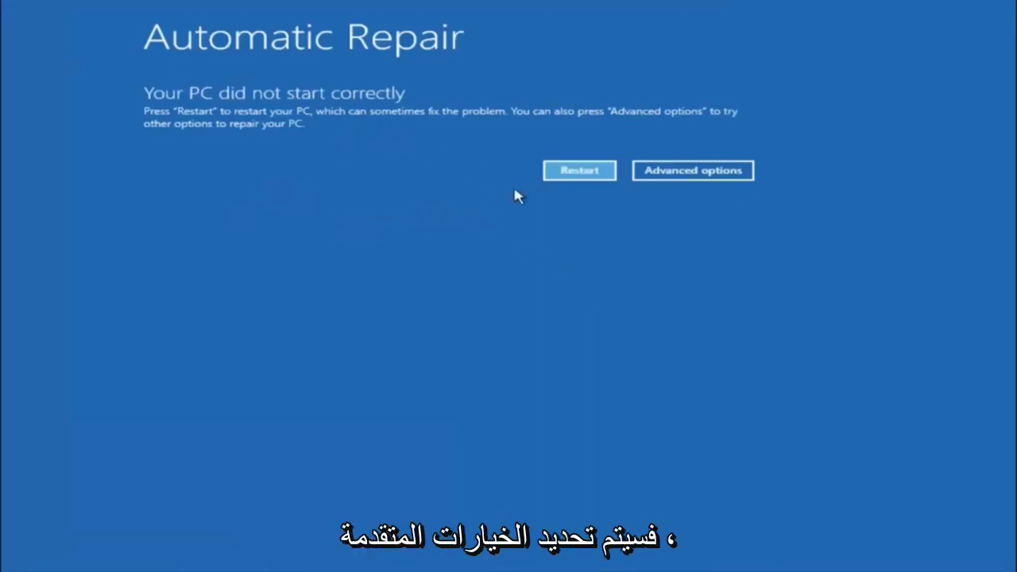
# Open a Command Prompt from the advanced troubleshooting options.
pyautogui.click(680, 171)
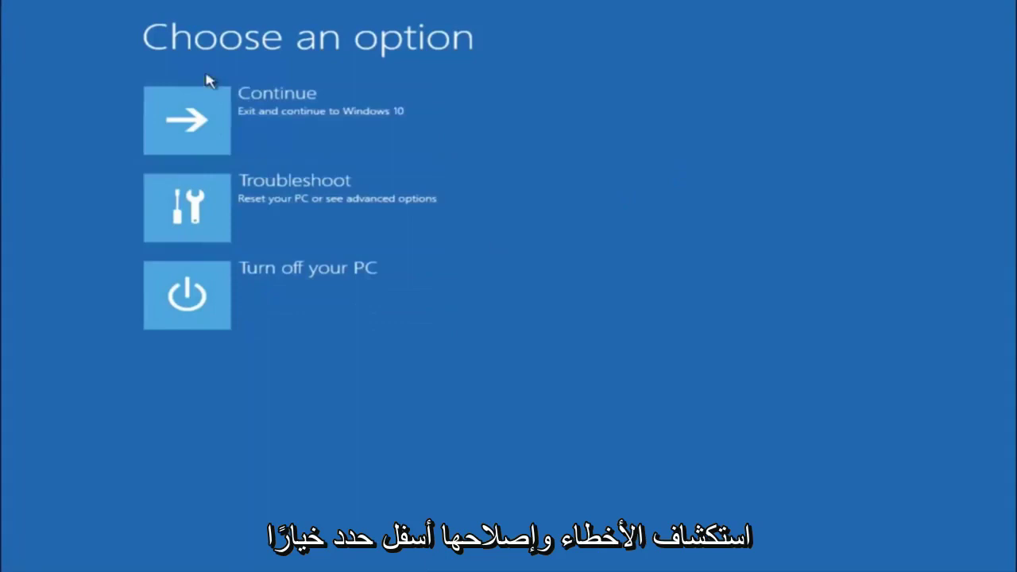
pyautogui.click(199, 216)
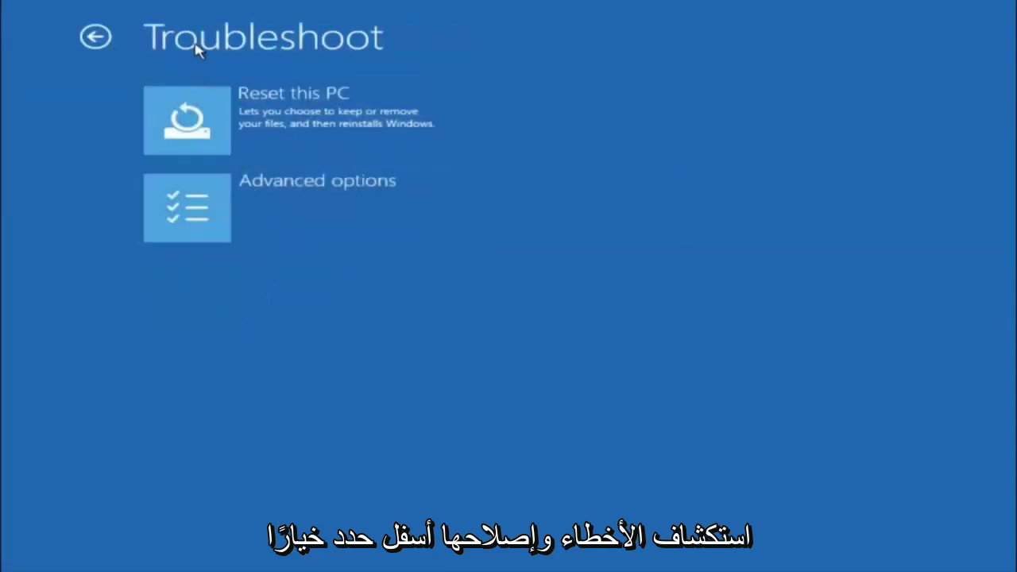
pyautogui.click(237, 200)
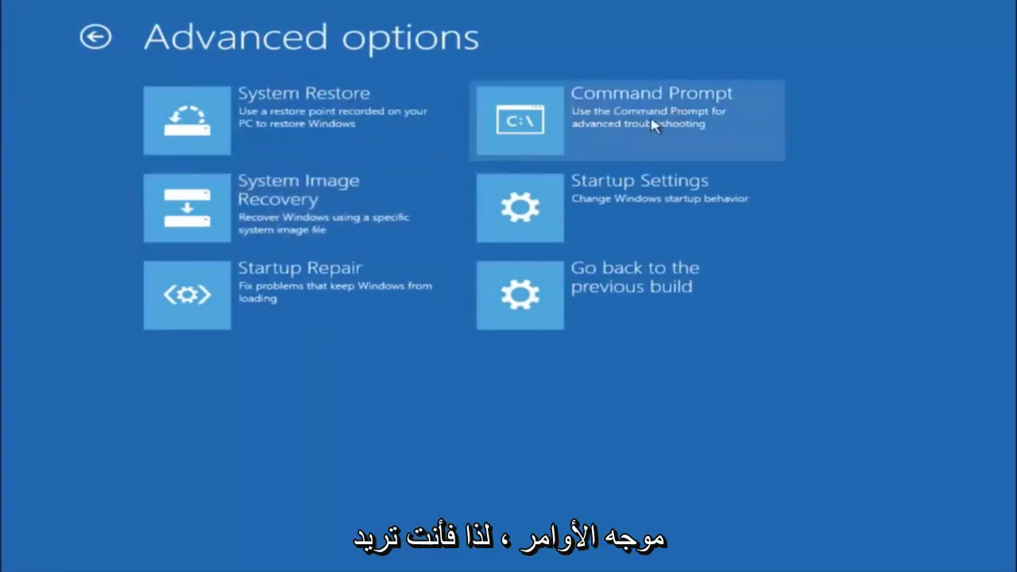
pyautogui.click(599, 131)
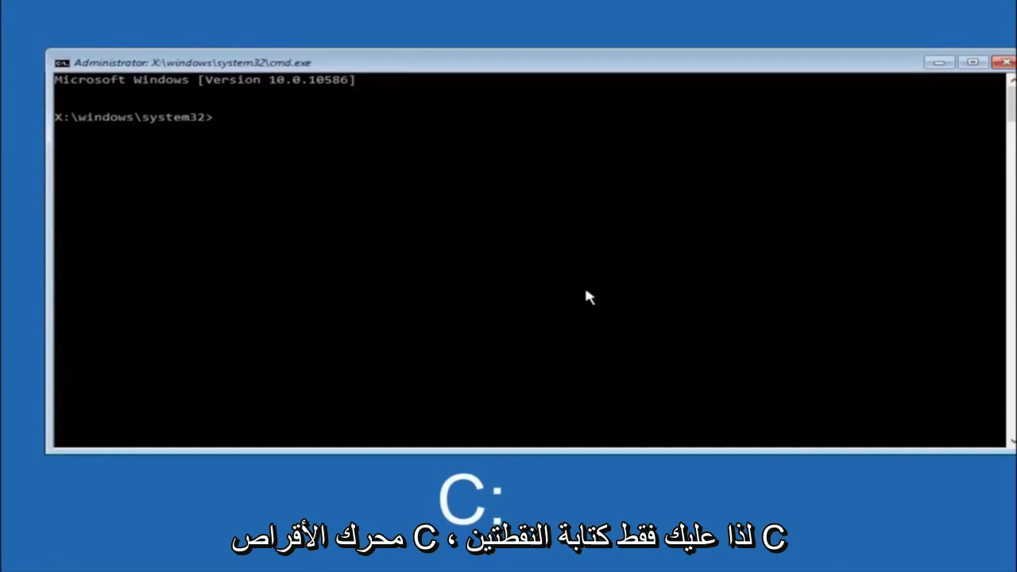
# Switch to the C: drive and list its root directory with dir.
pyautogui.write(':')
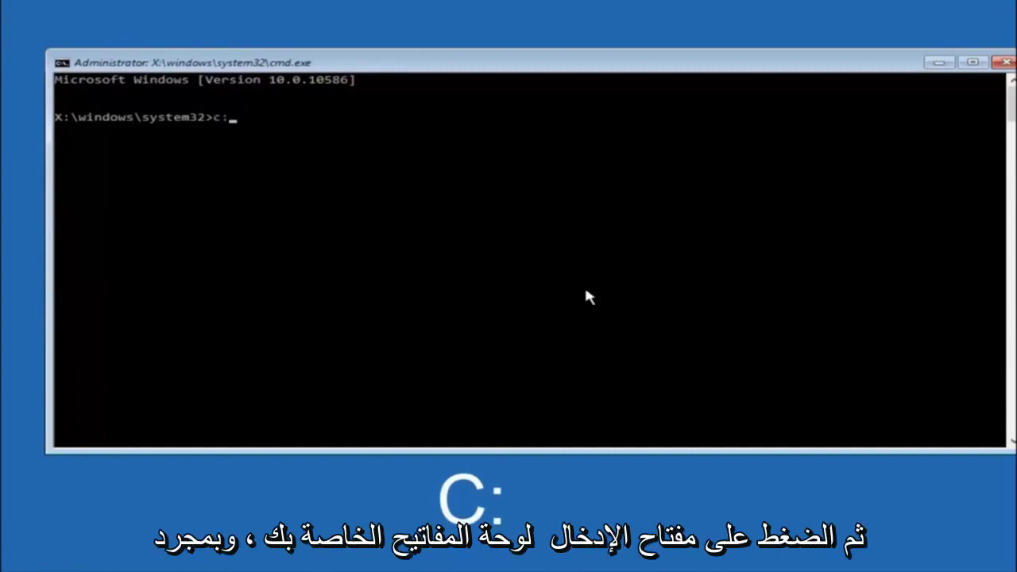
pyautogui.press('Return')
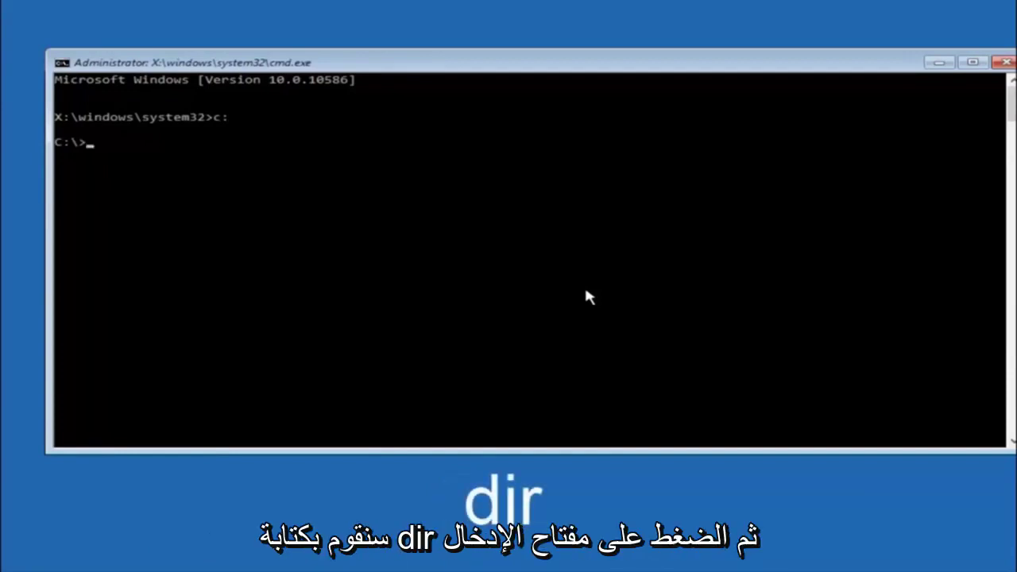
pyautogui.write('dir')
pyautogui.press('Return')
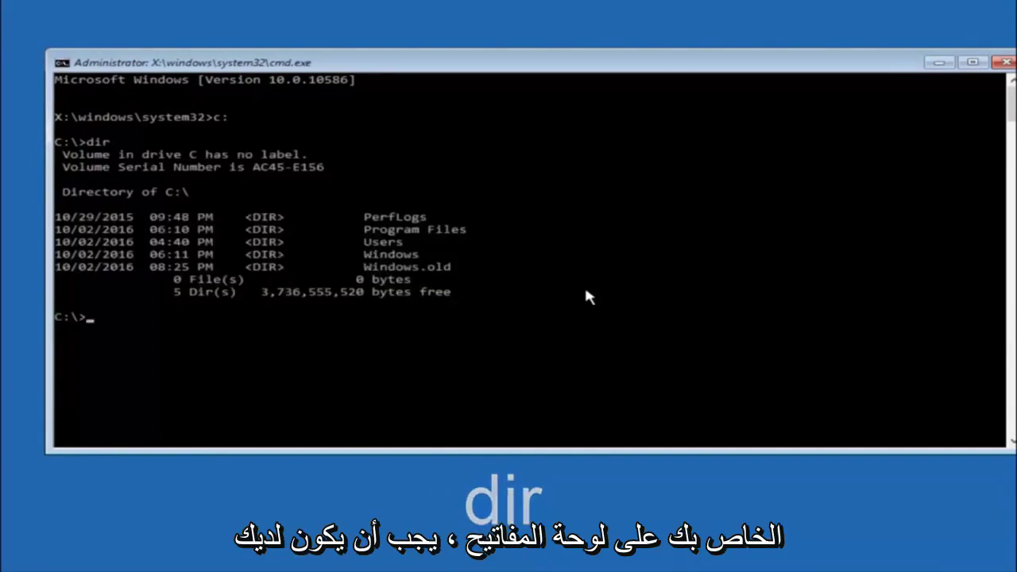
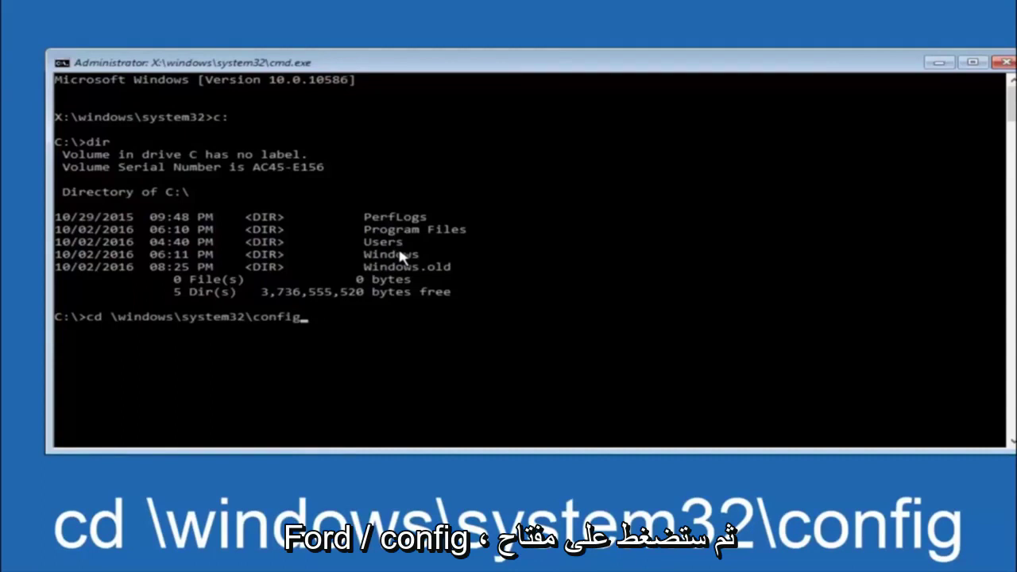
# Change to the \windows\system32\config directory and create a folder named backup in it.
pyautogui.press('Return')
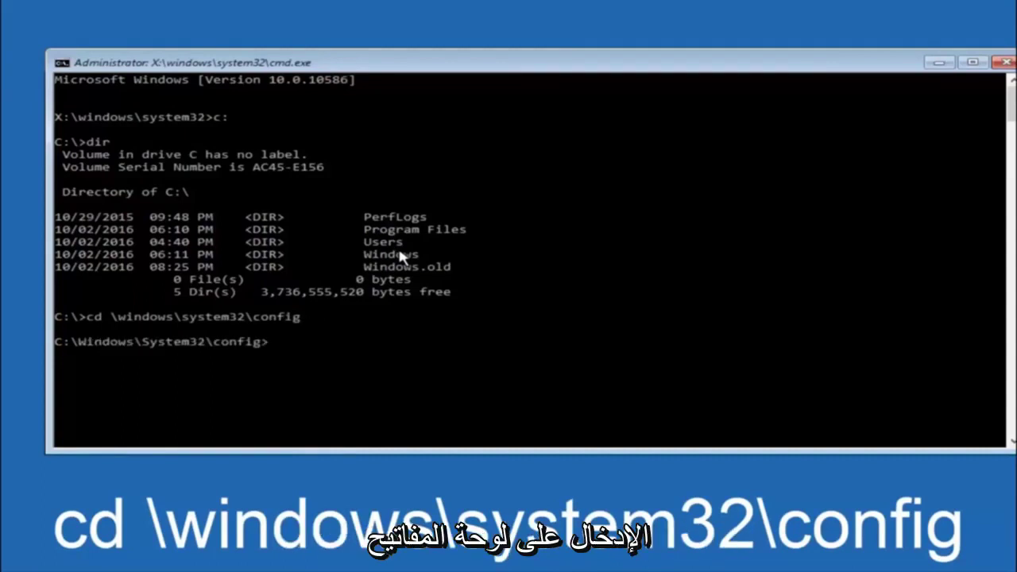
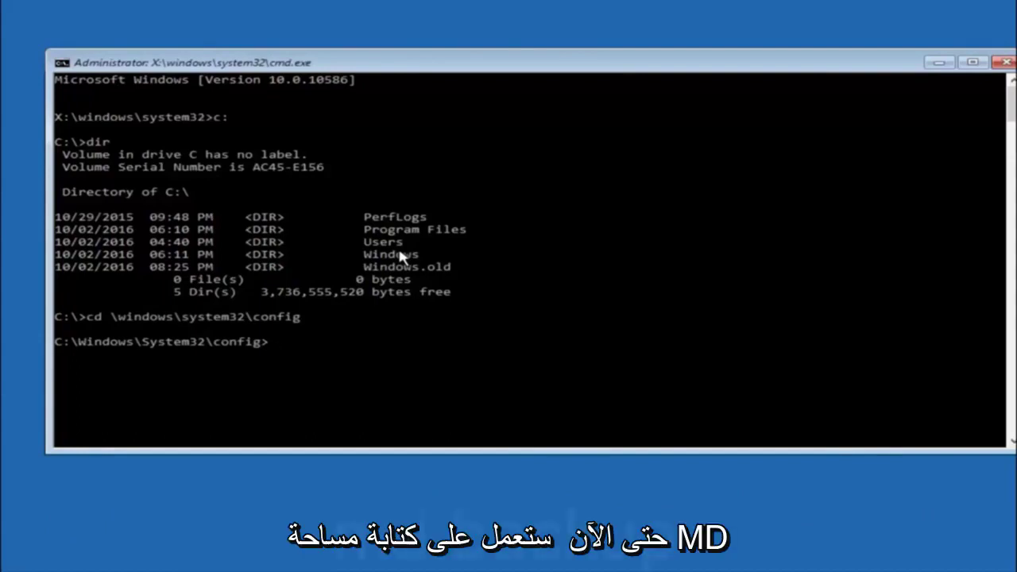
pyautogui.write('md backup')
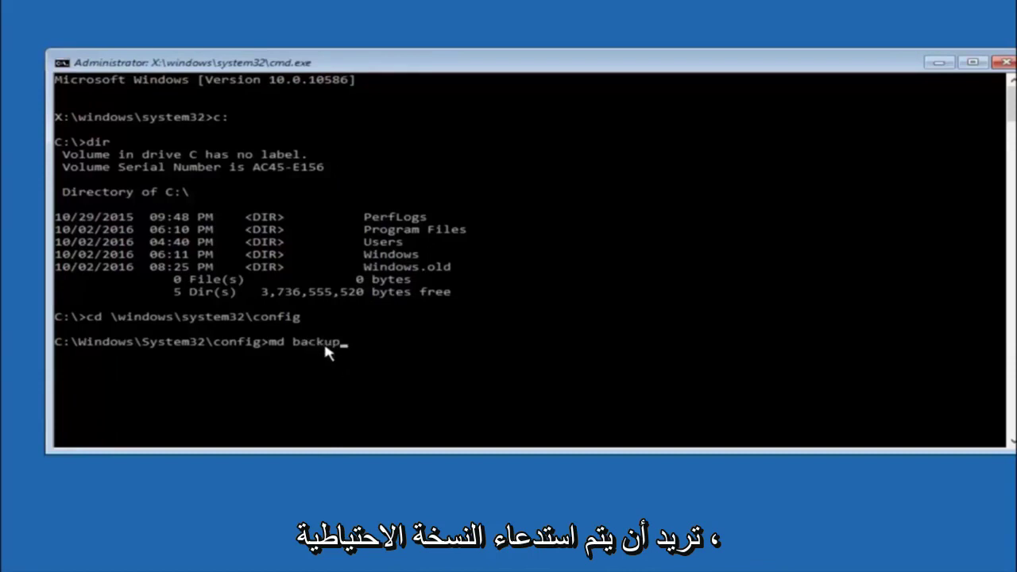
pyautogui.press('Return')
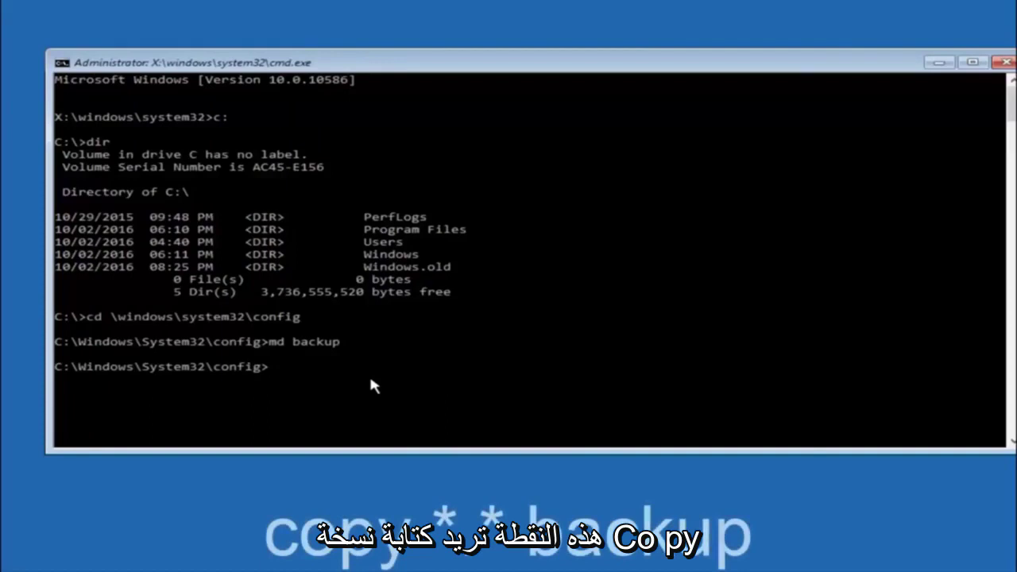
# Copy all files of the config directory into the backup folder with copy *.* backup.
pyautogui.write('copy *.* backup')
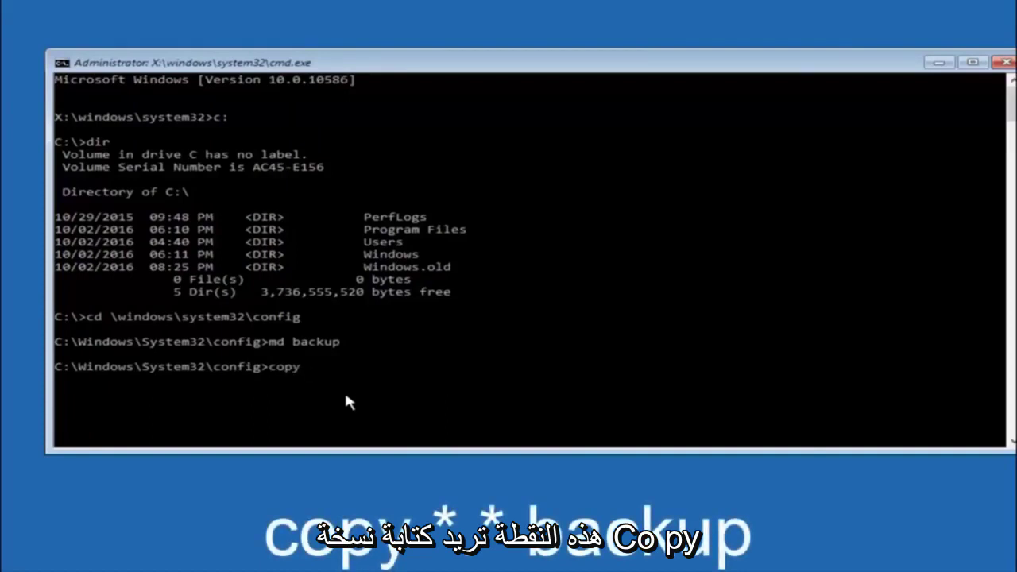
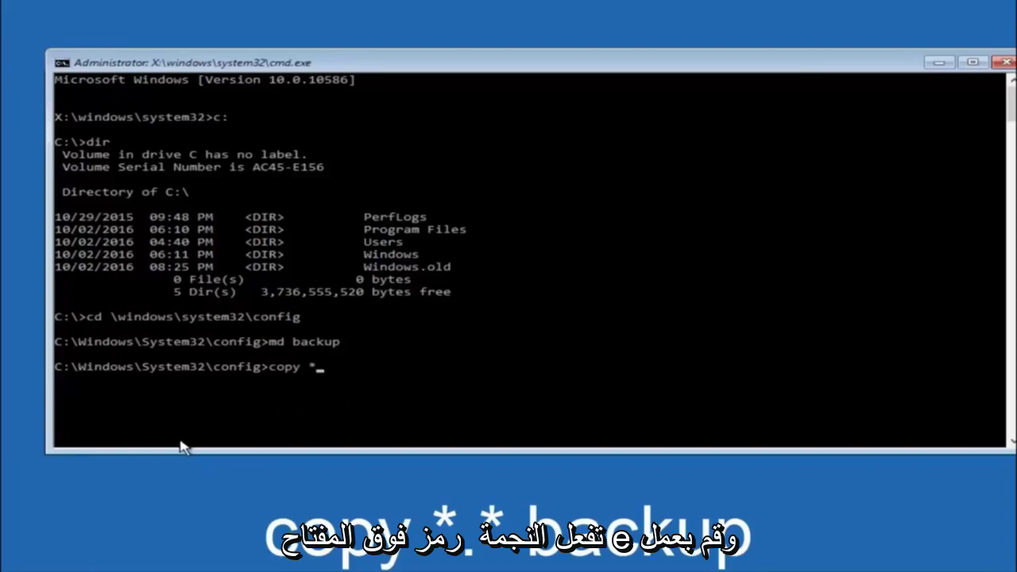
pyautogui.write('*.')
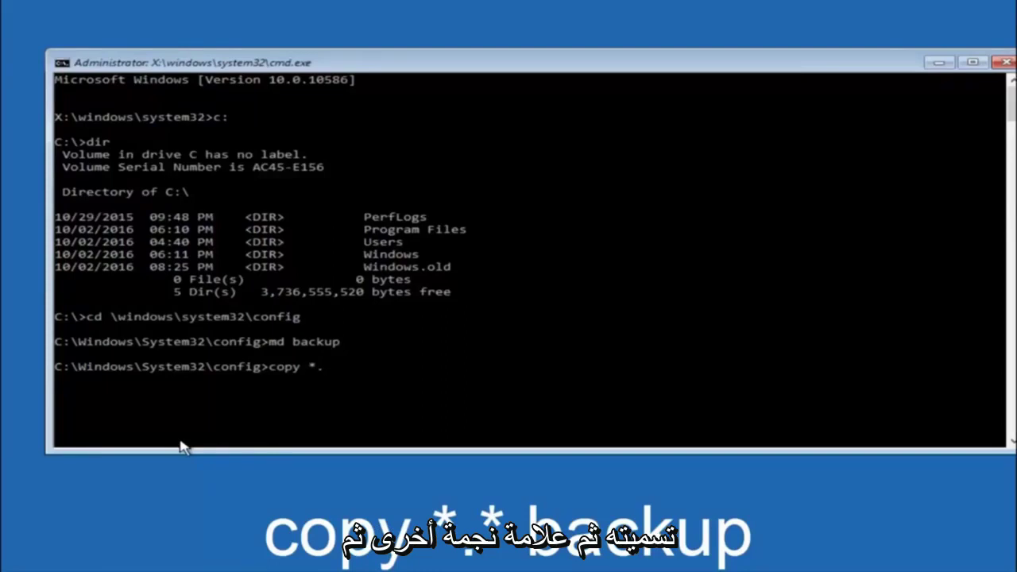
pyautogui.write('*')
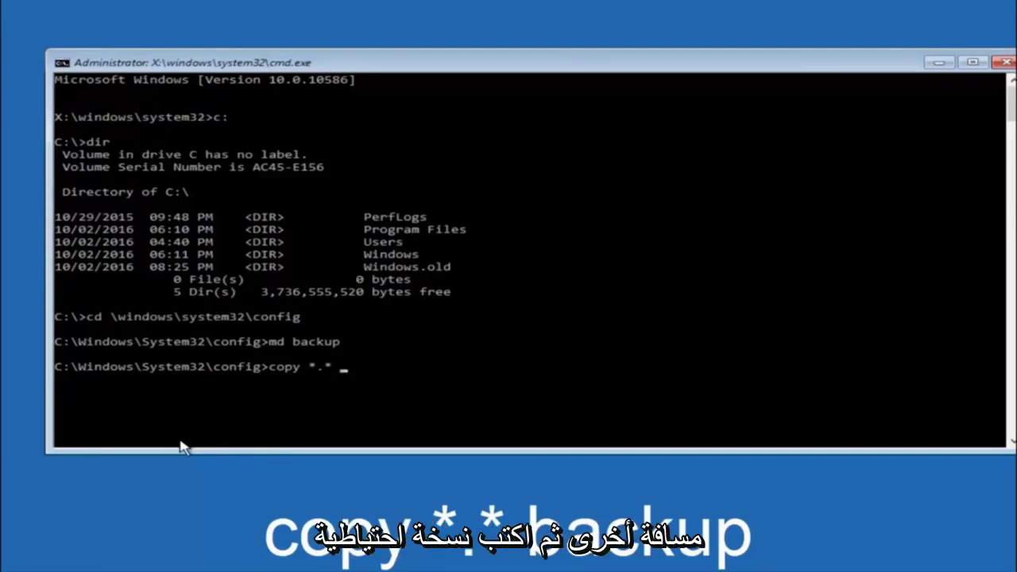
pyautogui.write('  backup')
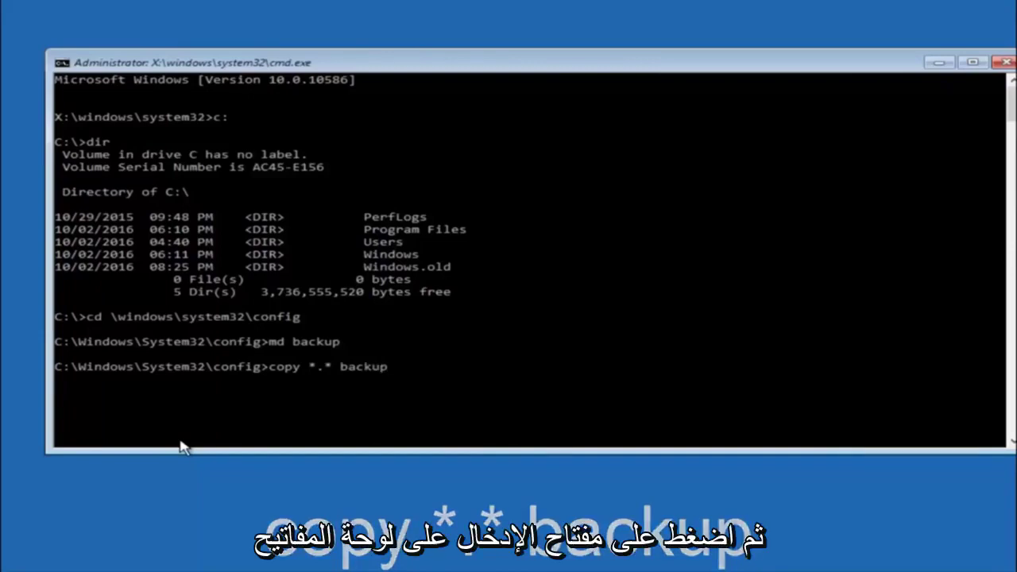
pyautogui.press('Return')
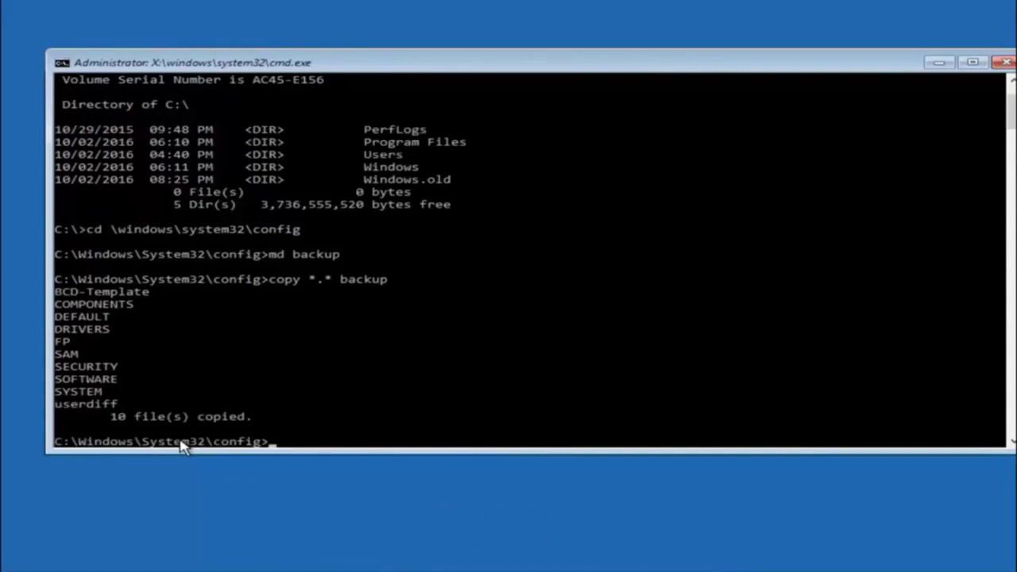
# Change to the regback subfolder of the config directory and list its files with dir.
pyautogui.write('cd')
pyautogui.write('C')
pyautogui.write('D ')
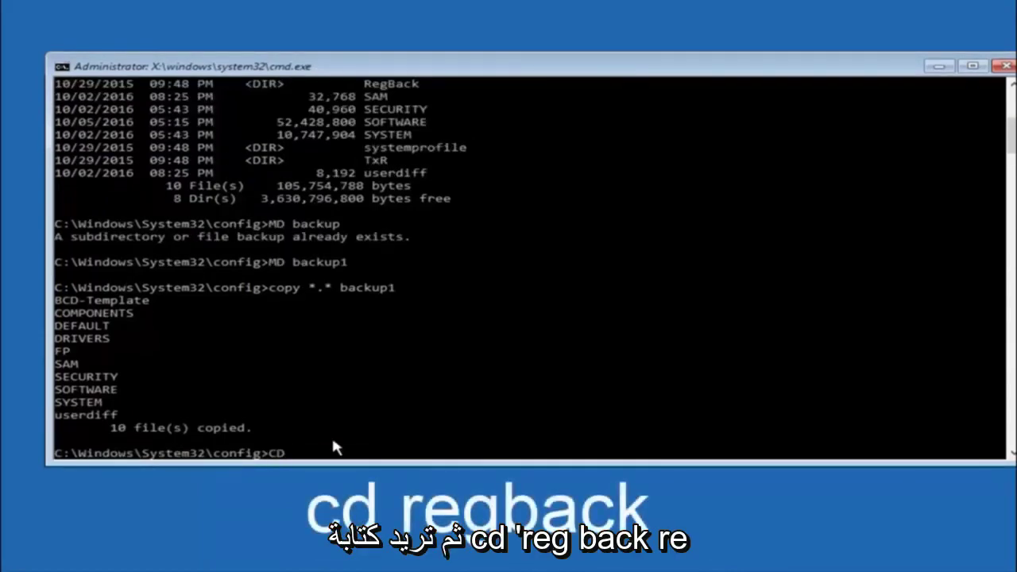
pyautogui.write('CD regback')
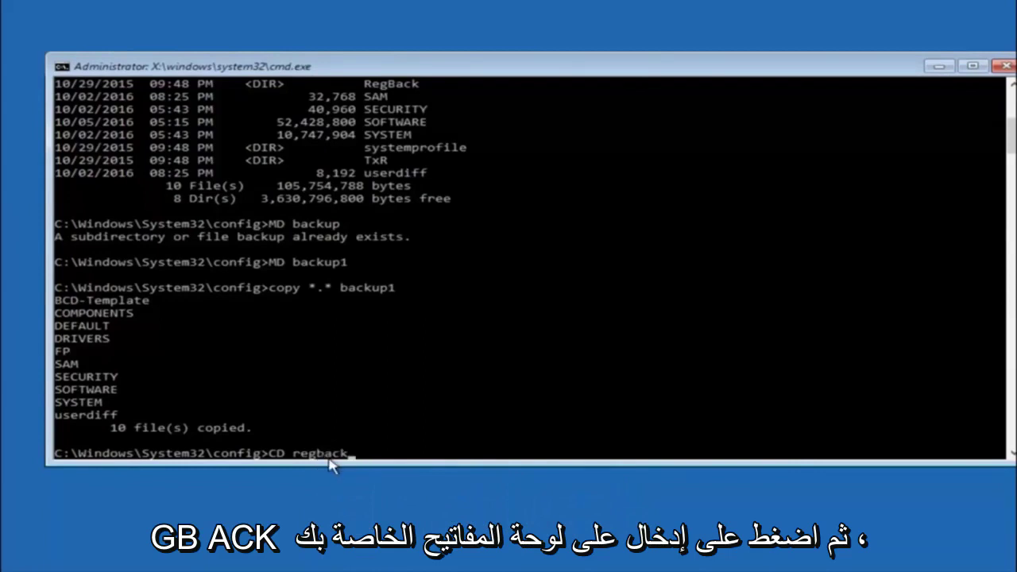
pyautogui.press('Return')
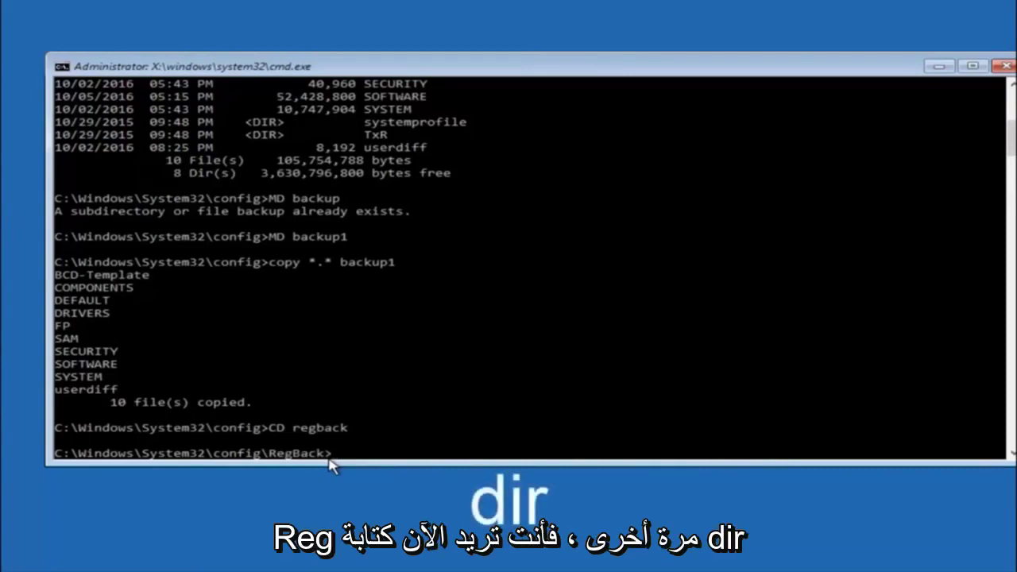
pyautogui.write('dir')
pyautogui.press('Return')
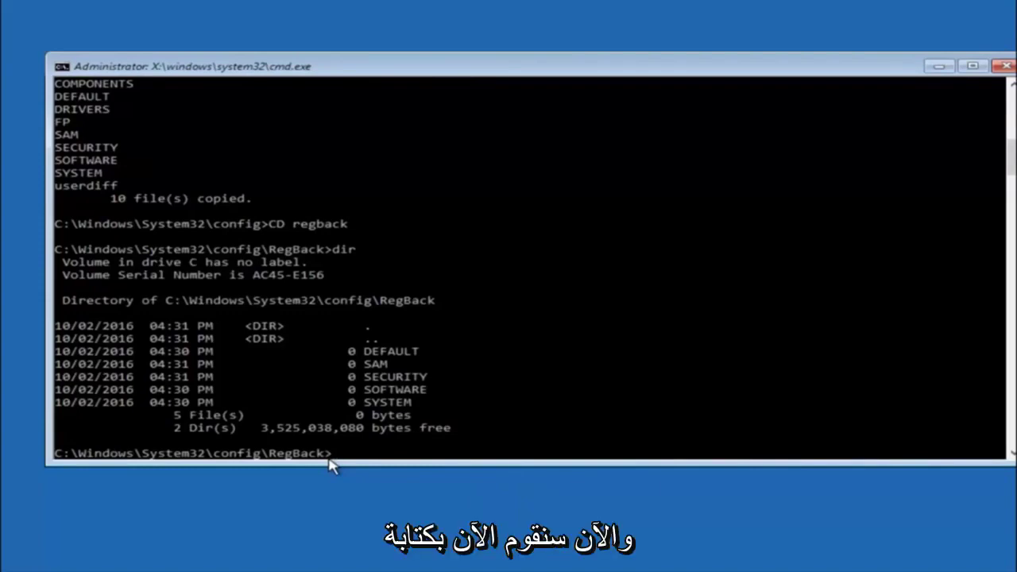
# Copy all RegBack files into the parent config directory with copy *.* .. and answer A to overwrite all existing files.
pyautogui.write('copy')
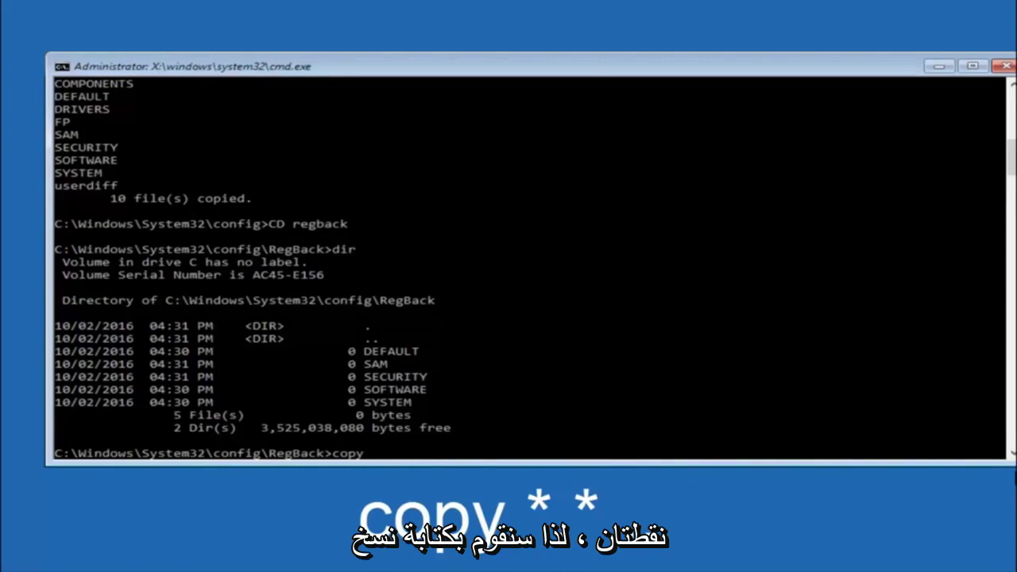
pyautogui.click(378, 458)
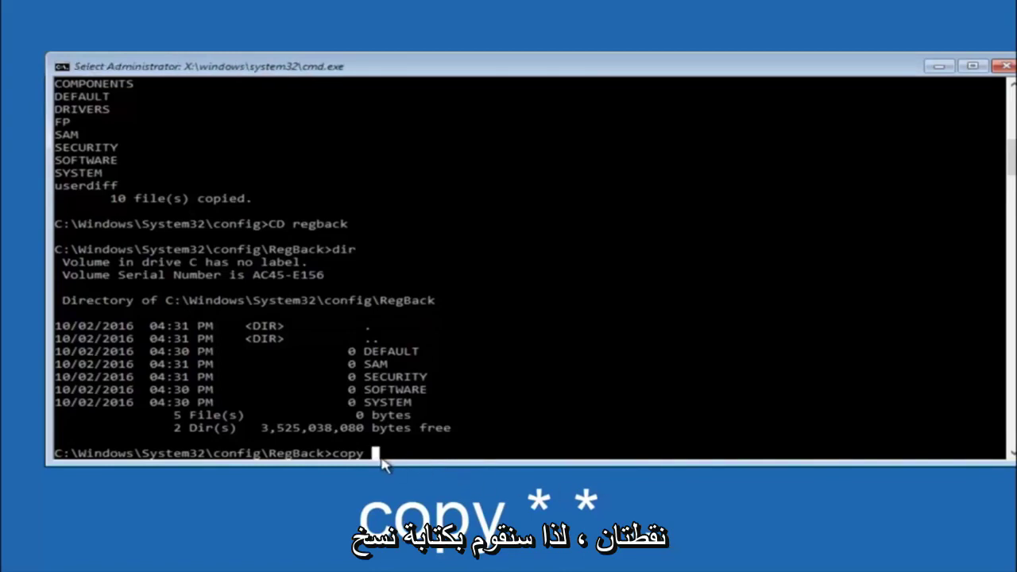
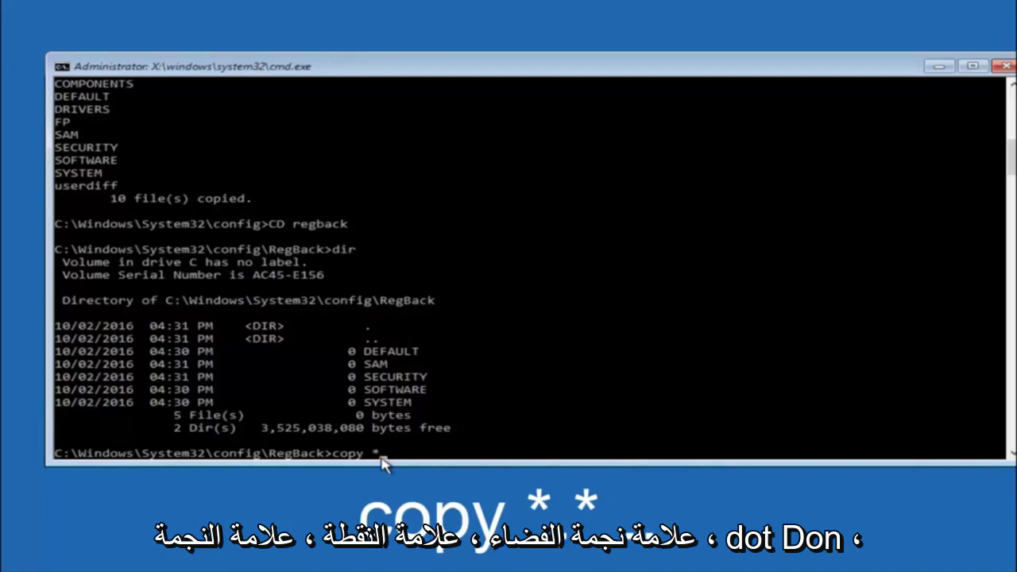
pyautogui.write('*.* ..')
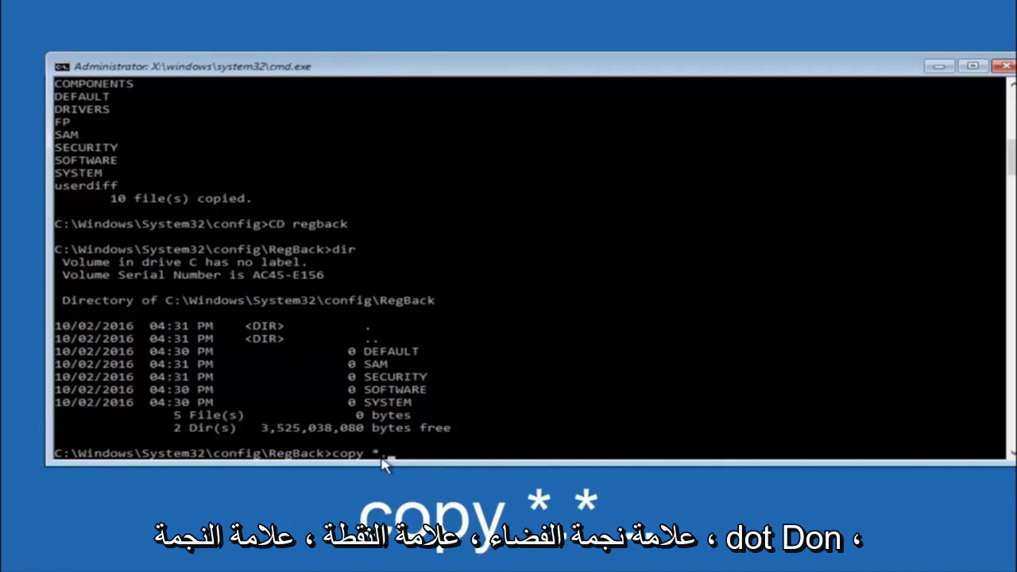
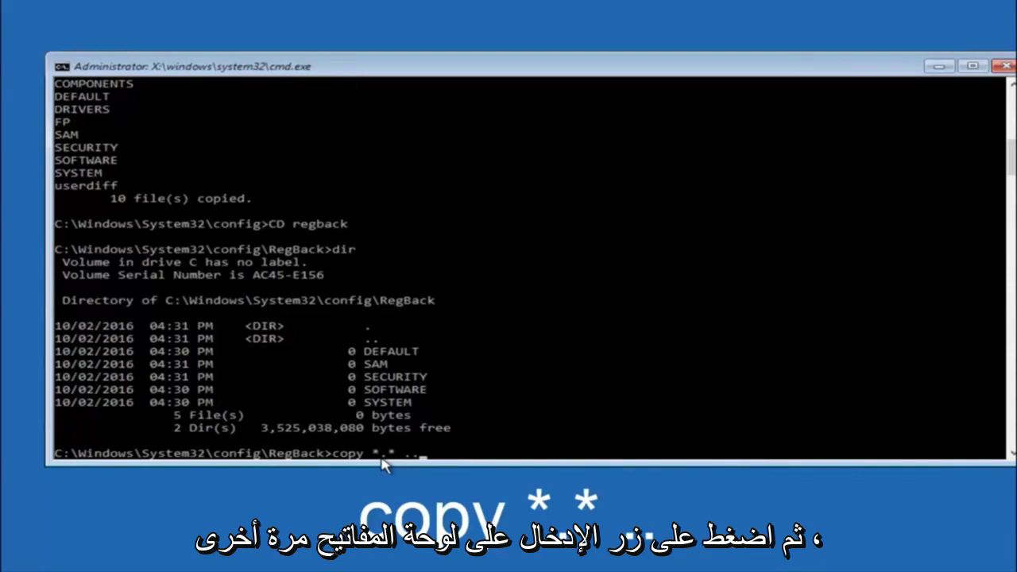
pyautogui.press('Return')
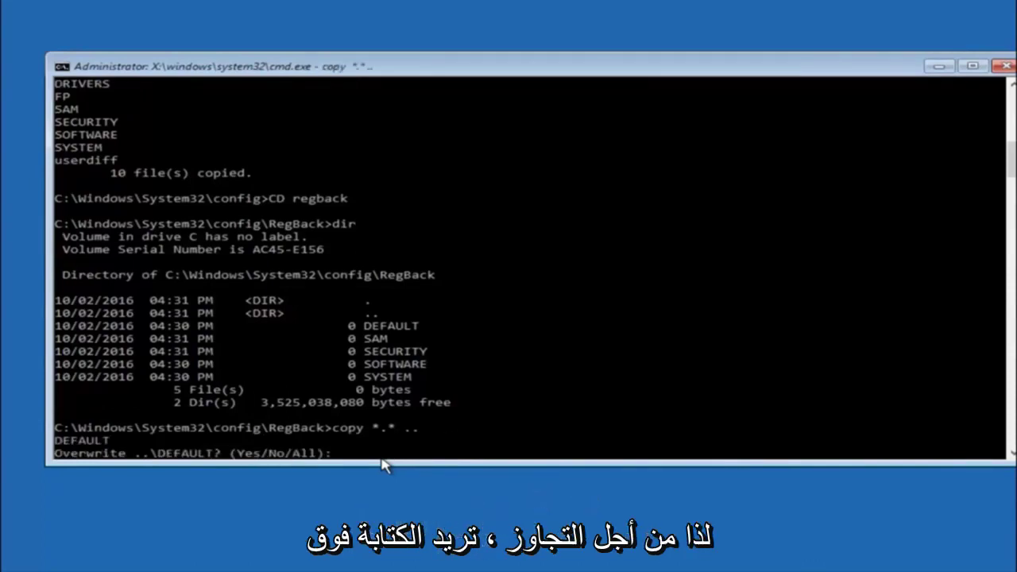
pyautogui.write('A')
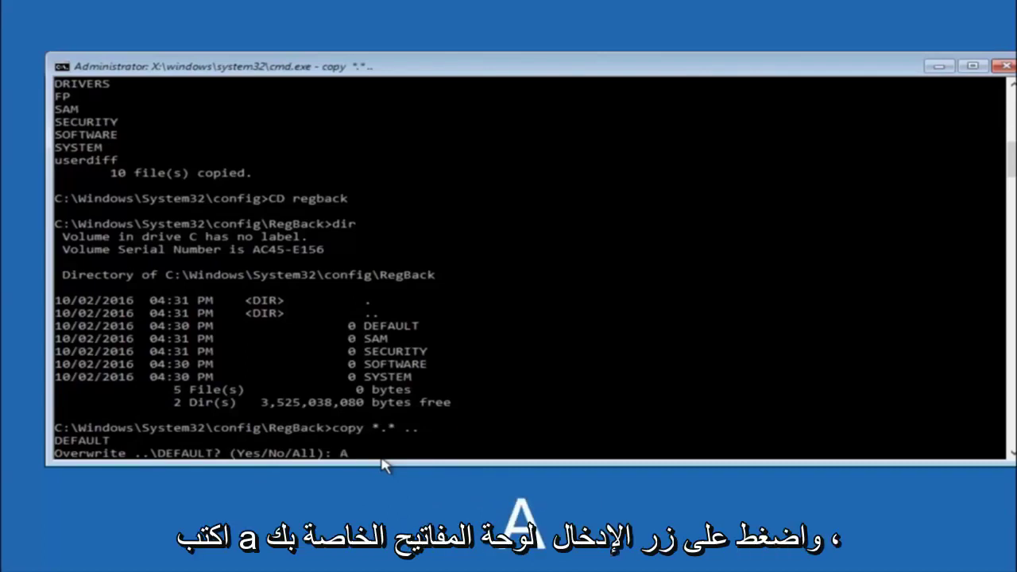
pyautogui.press('Return')
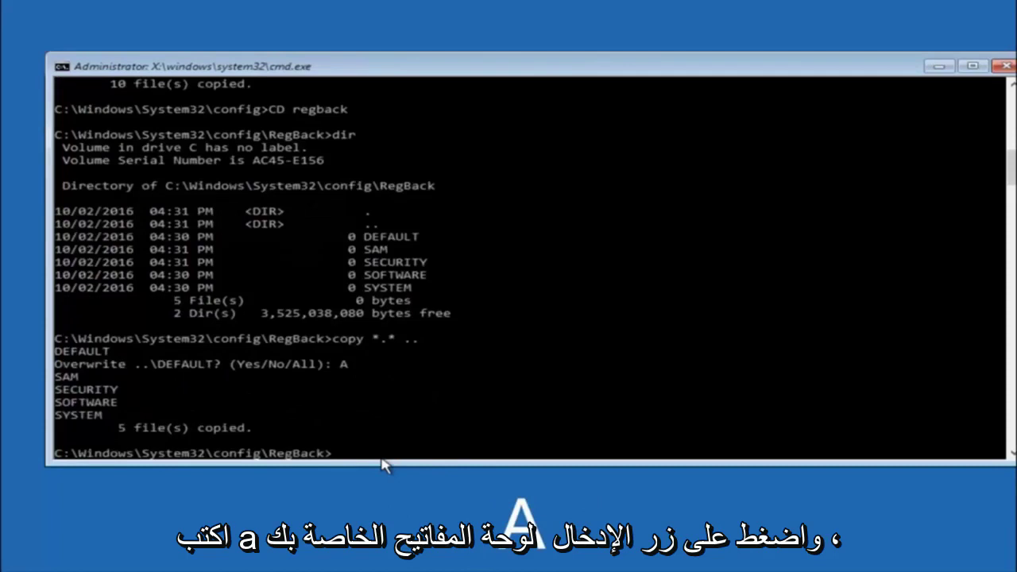